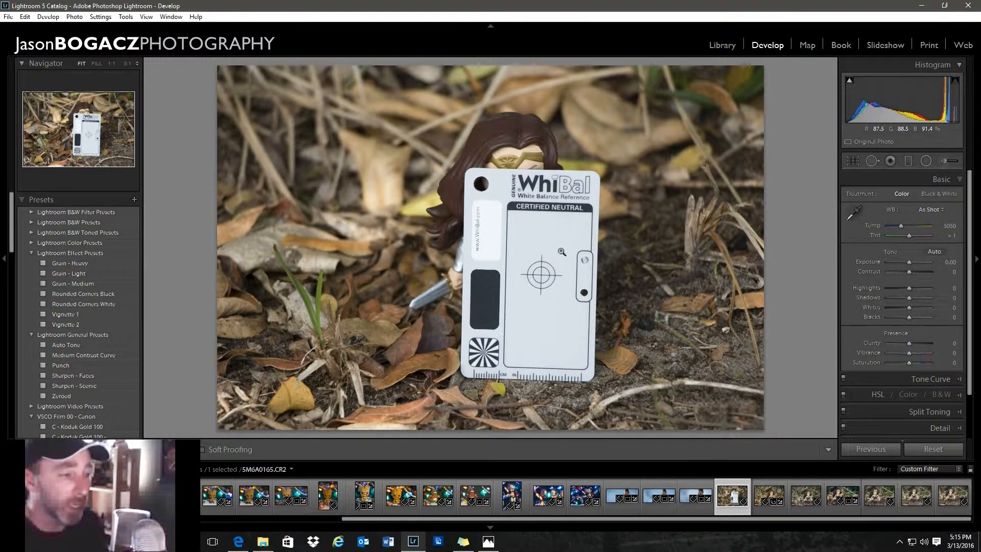
Step: Correct the white balance by sampling the neutral surface of the WhiBal card with the White Balance Selector
left_click(554, 218)
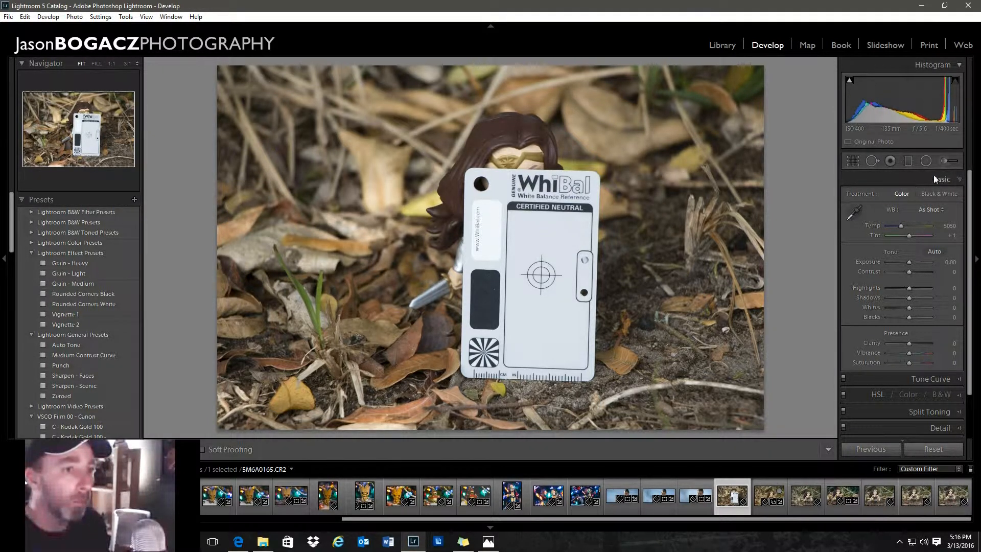
left_click(891, 210)
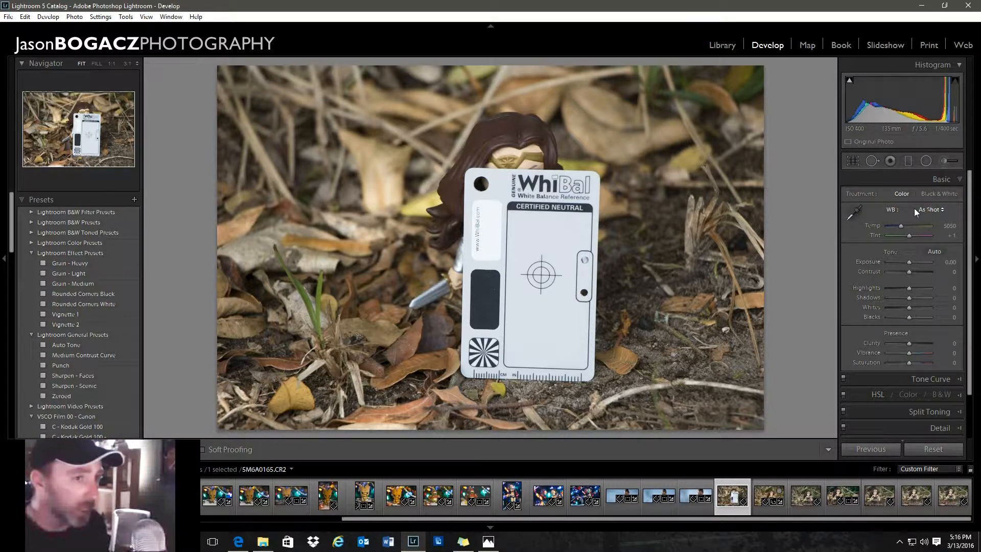
left_click(891, 211)
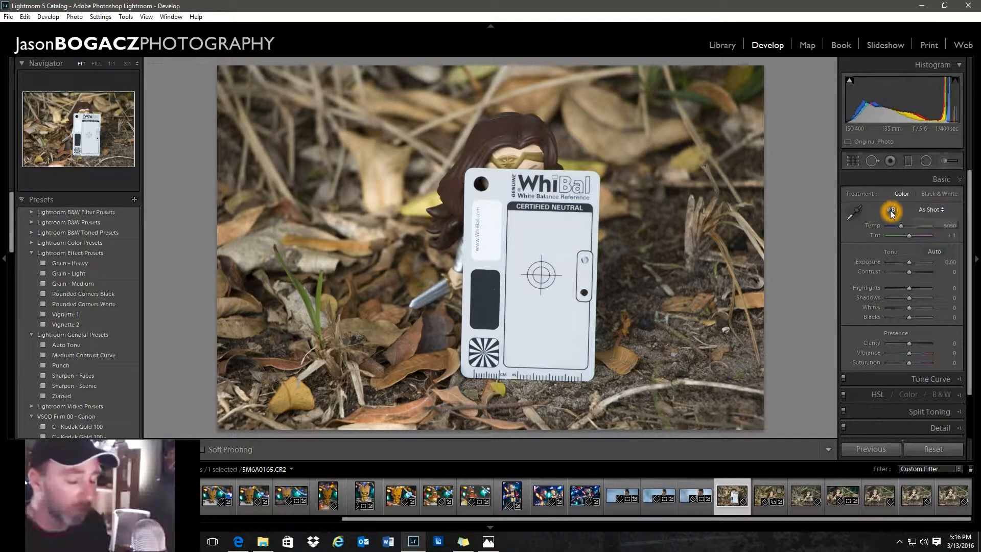
left_click(852, 218)
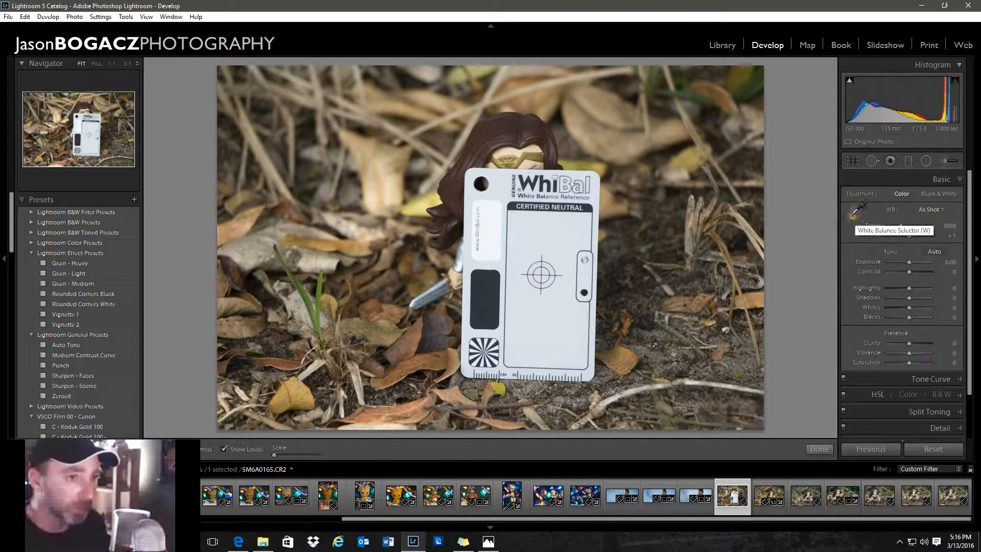
left_click(535, 239)
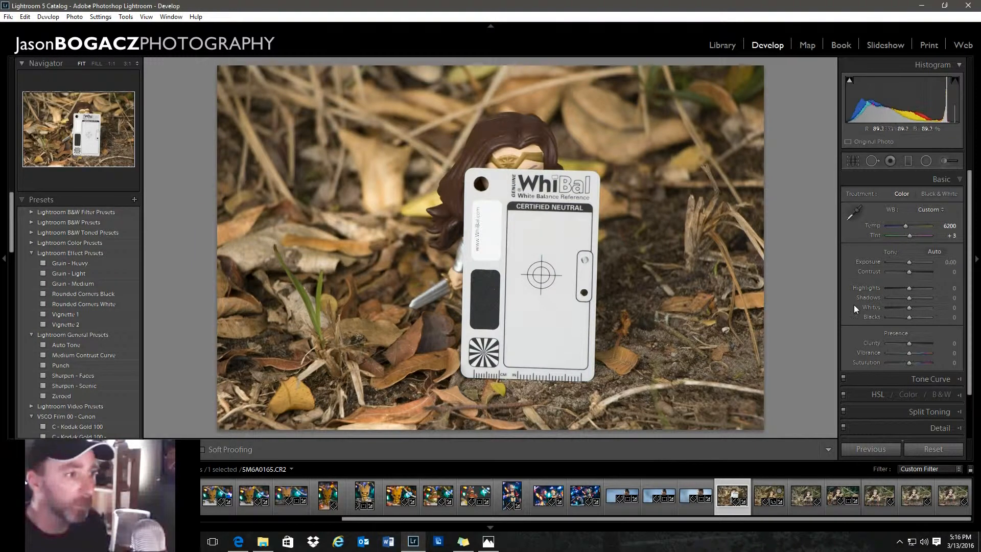
left_click(843, 321)
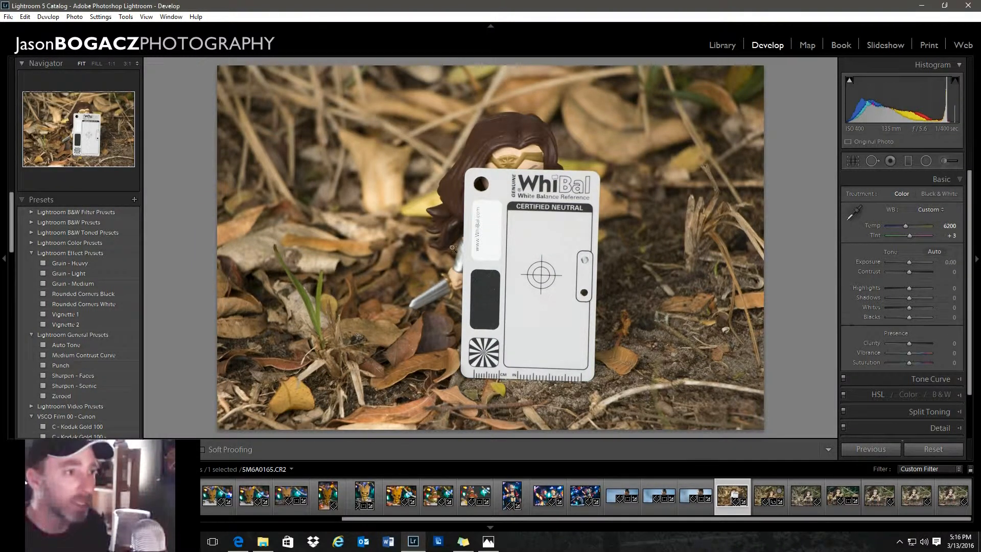
left_click(919, 231)
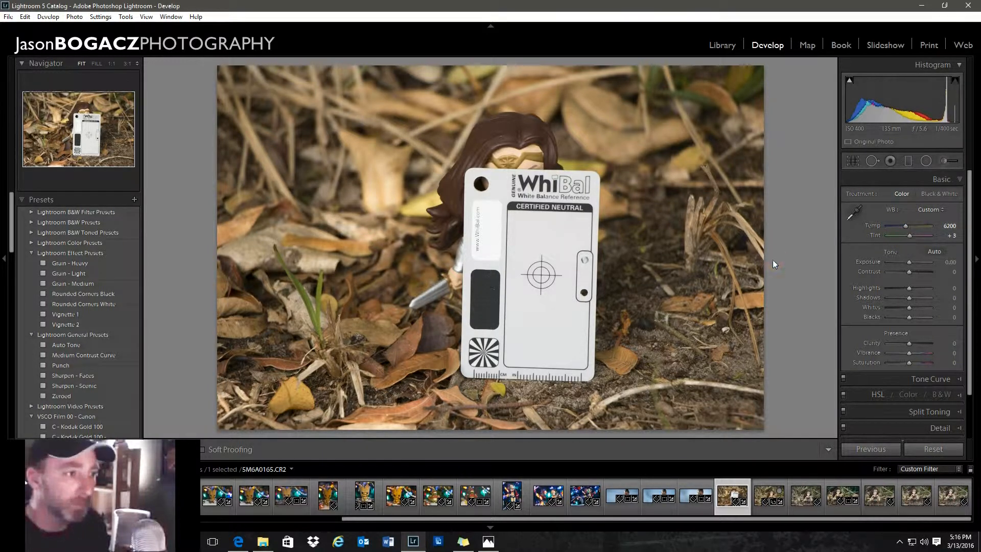
left_click(543, 238)
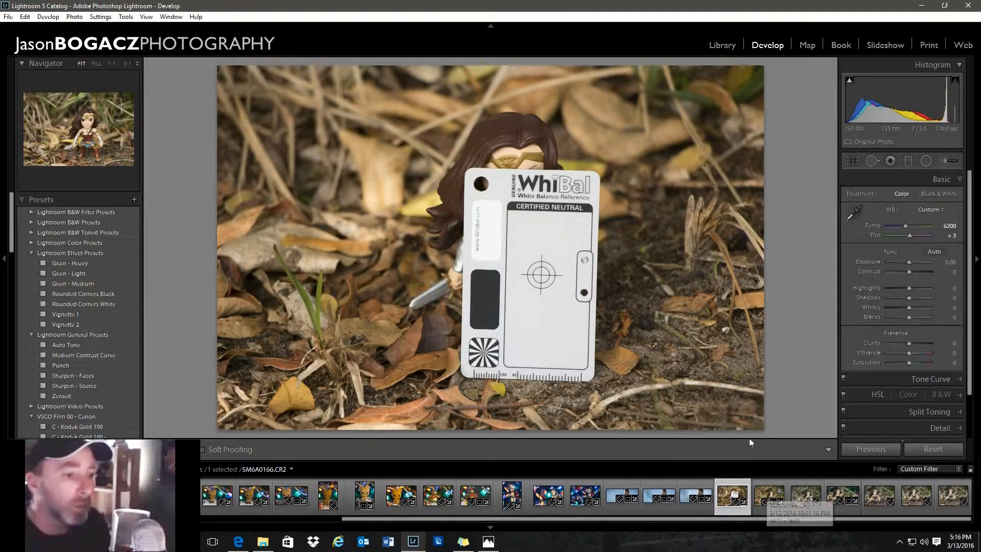
Step: Open the Wonder Woman figure photo SM6A0166.CR2 and reset its develop adjustments
left_click(766, 493)
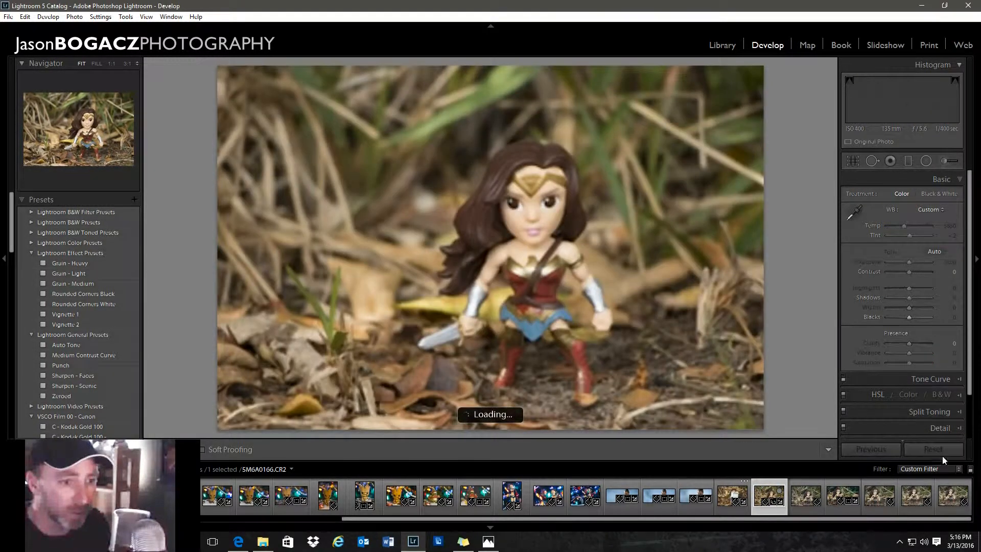
left_click(937, 446)
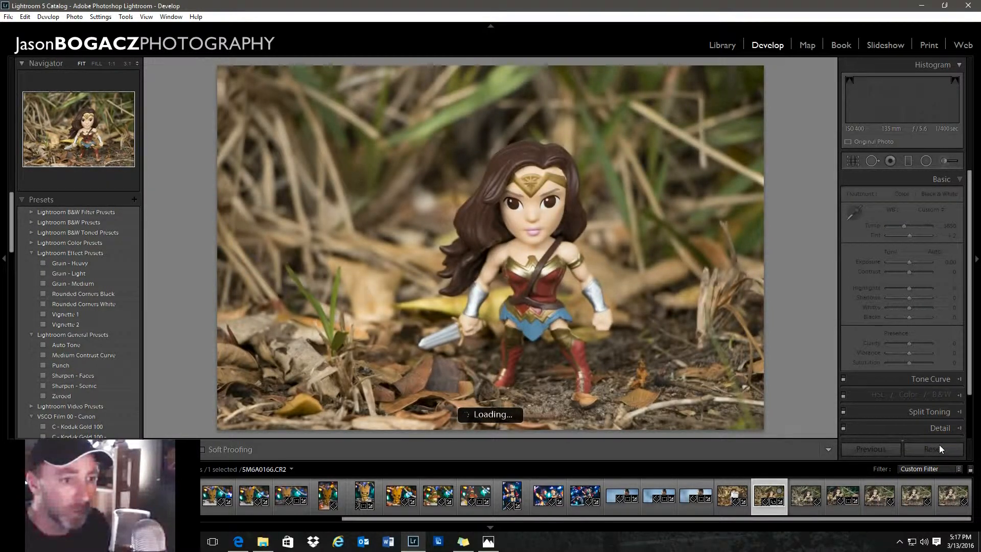
left_click(940, 448)
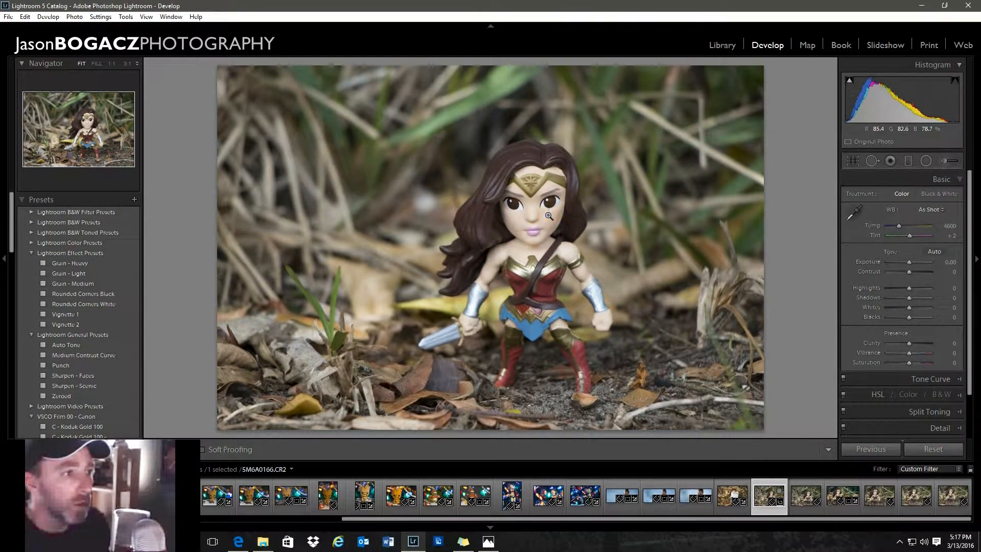
Step: At Fill magnification, set the white balance by sampling the white of the figure's eye, and return to the fitted view
left_click(97, 64)
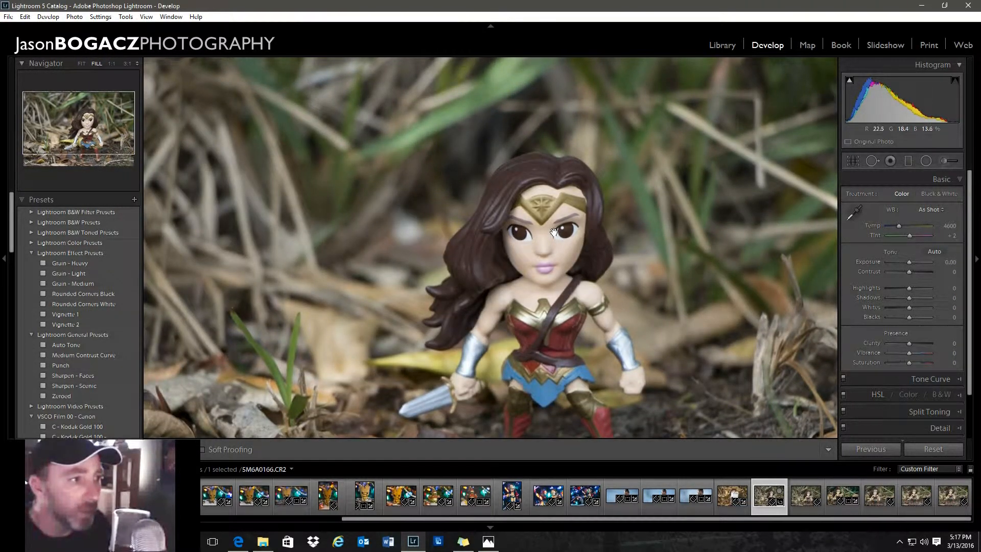
left_click(571, 243)
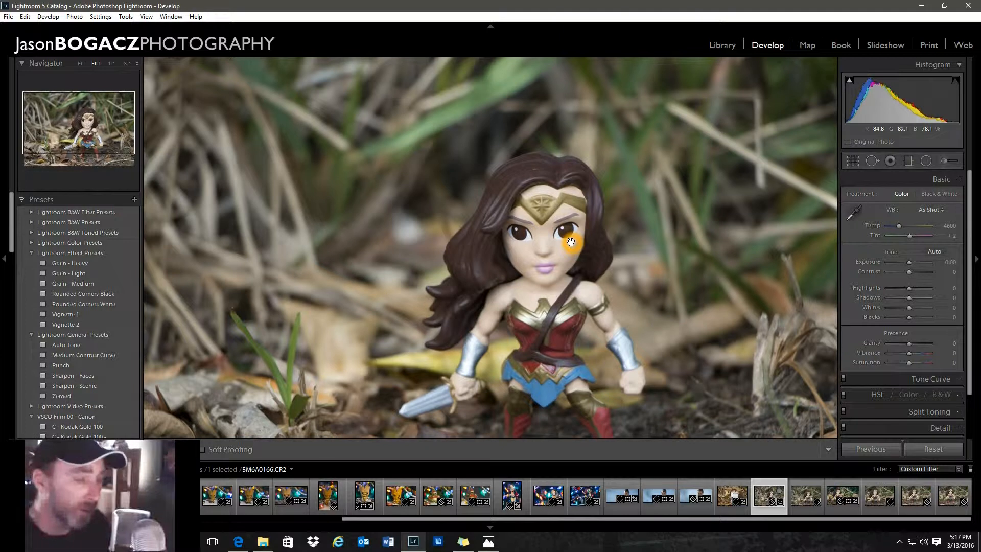
left_click(434, 404)
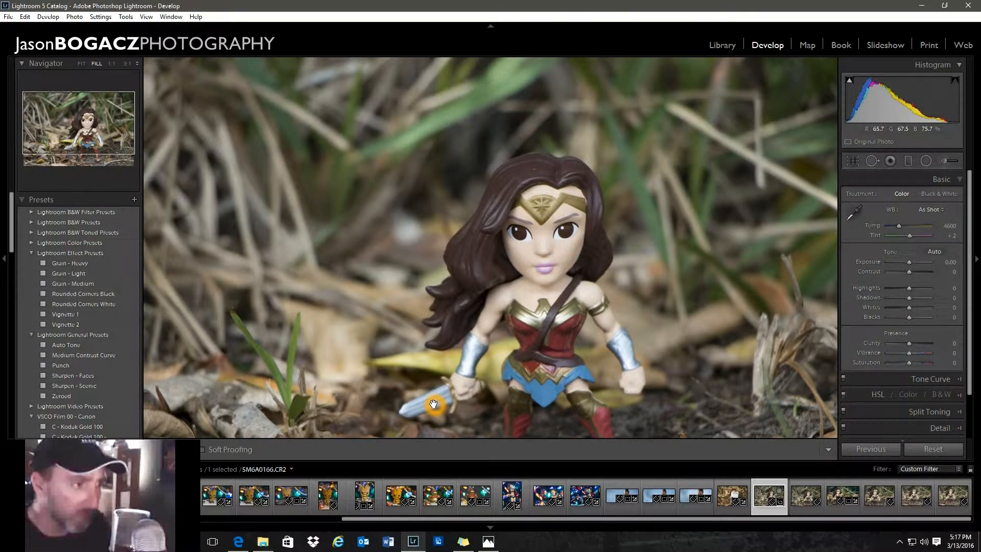
left_click(566, 236)
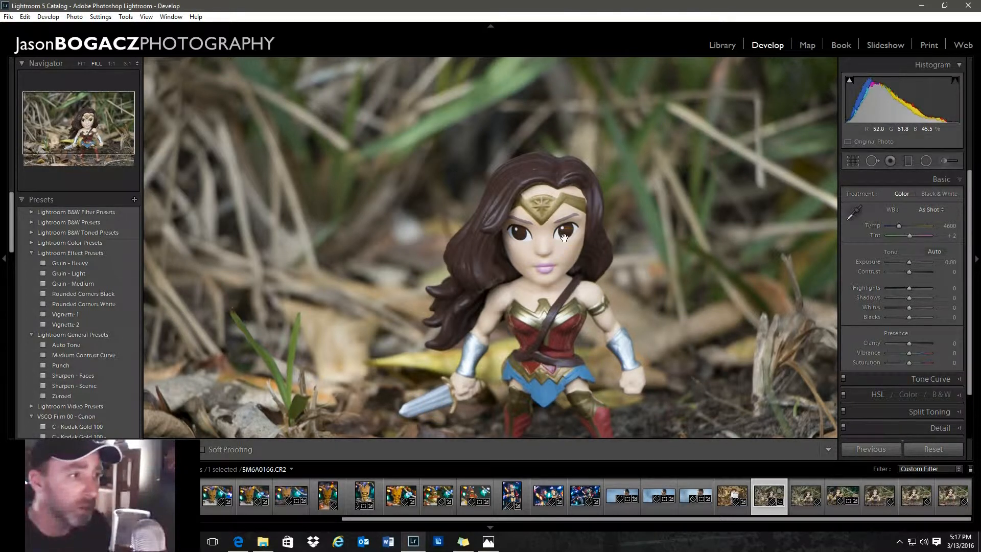
left_click(851, 220)
left_click(852, 220)
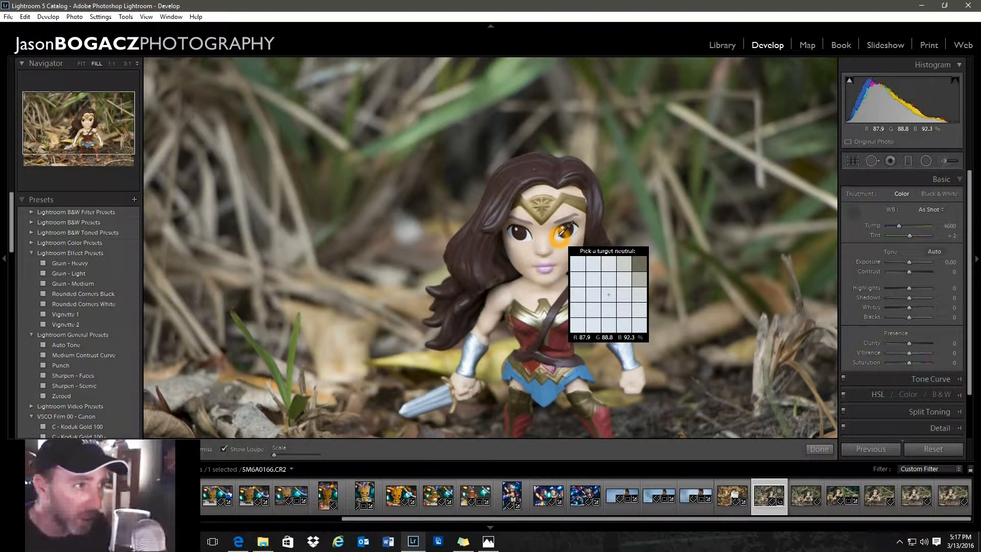
left_click(562, 236)
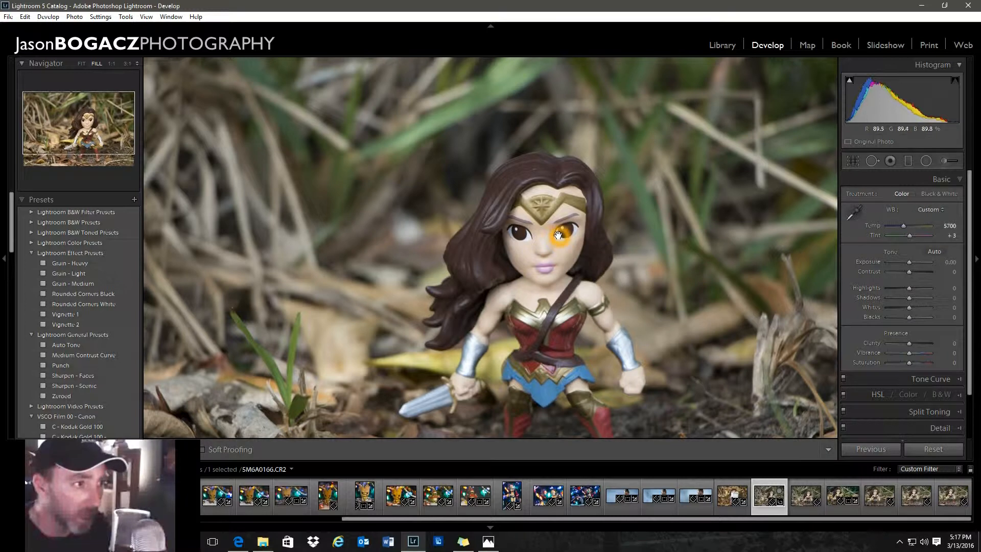
left_click(82, 63)
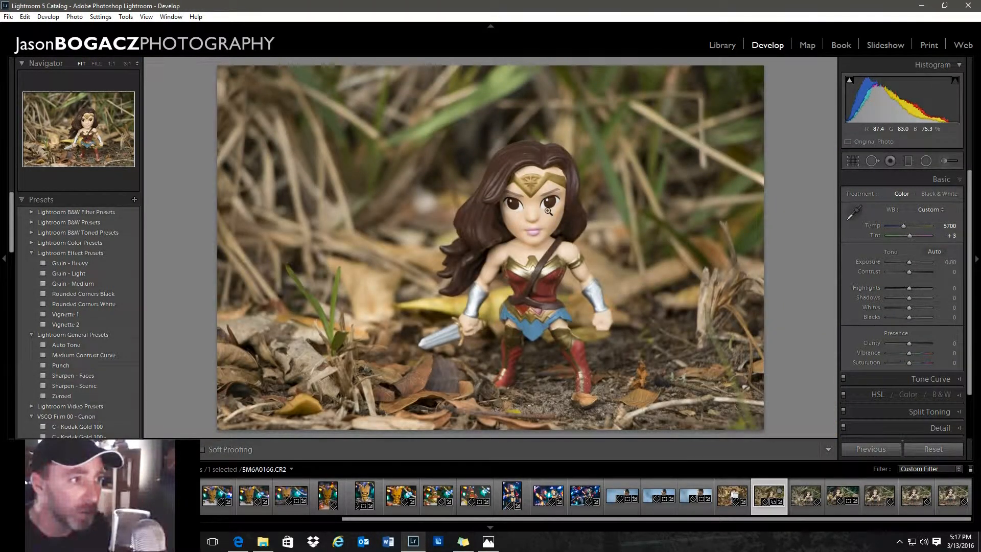
left_click(562, 232)
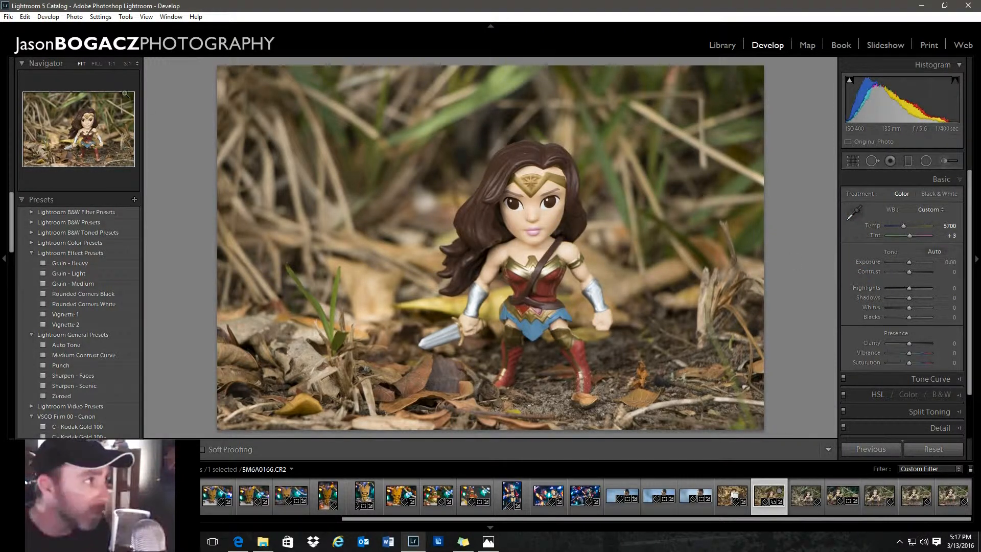
left_click(950, 225)
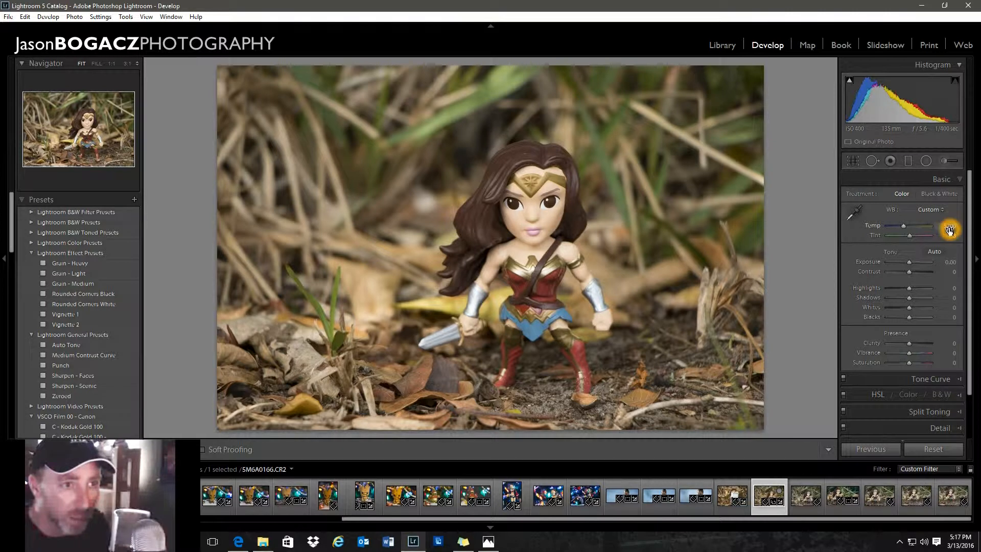
left_click(950, 227)
left_click(888, 234)
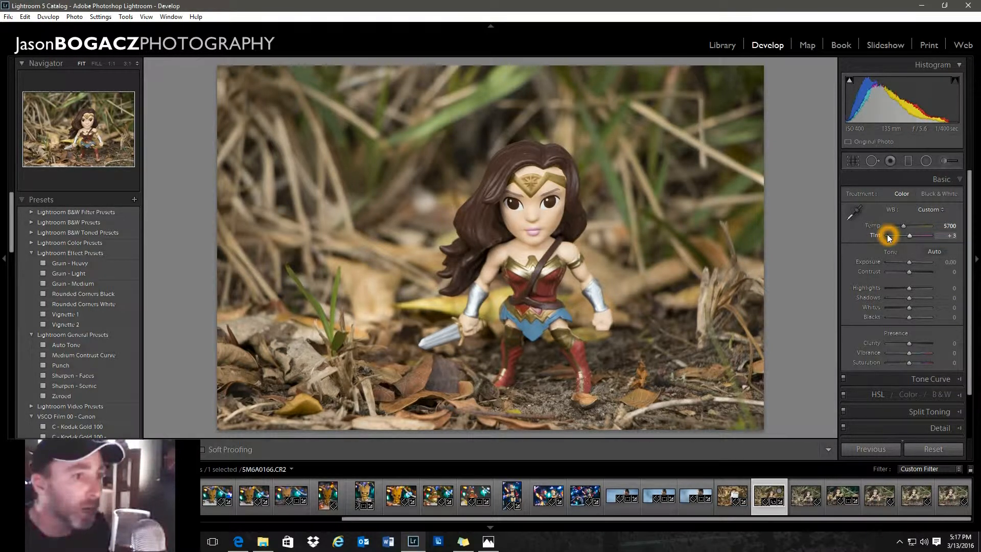
left_click(953, 233)
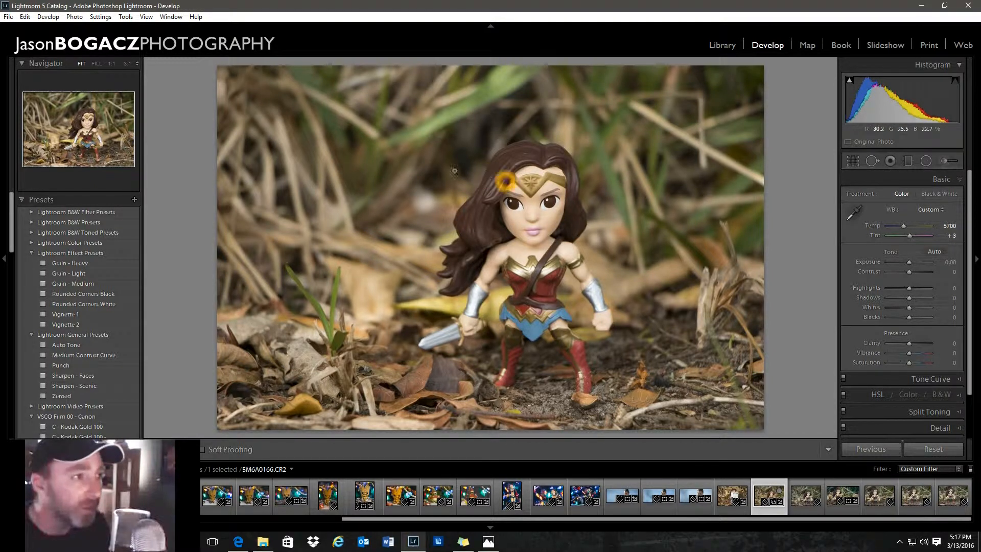
Step: At 1:1 magnification, resample the white balance from the inner white of the figure's eye, and return to the fitted view
left_click(99, 65)
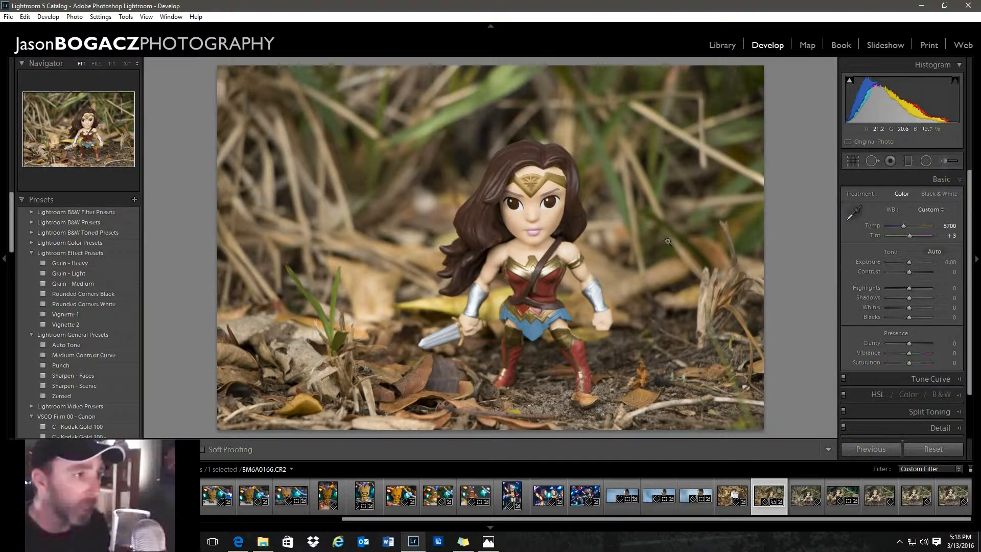
left_click(112, 64)
left_click(852, 215)
left_click(518, 206)
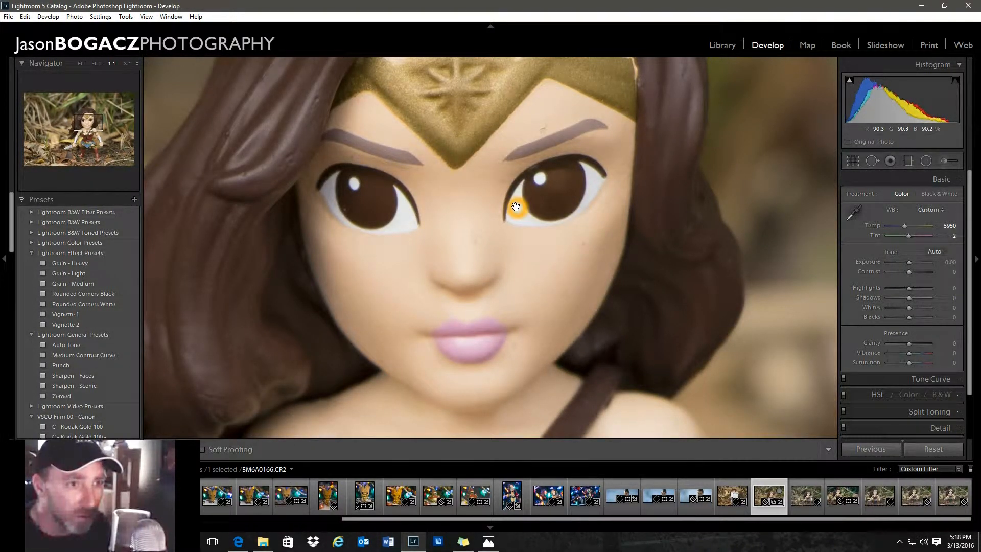
left_click(520, 210)
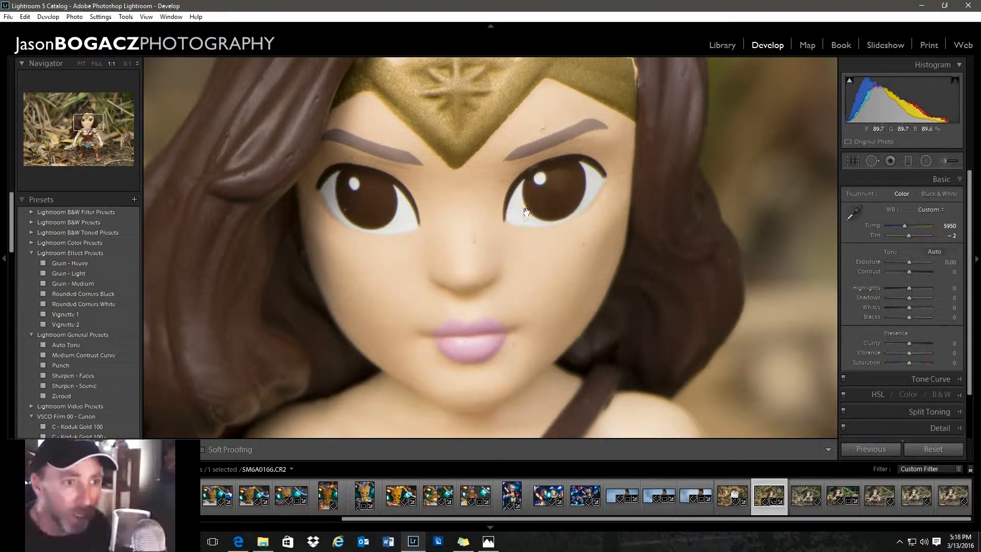
left_click(944, 235)
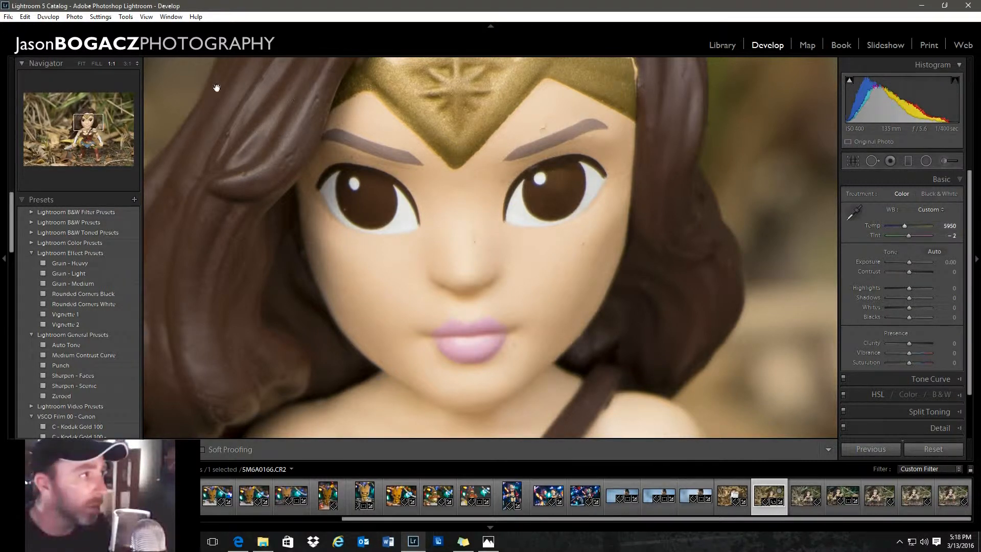
left_click(81, 64)
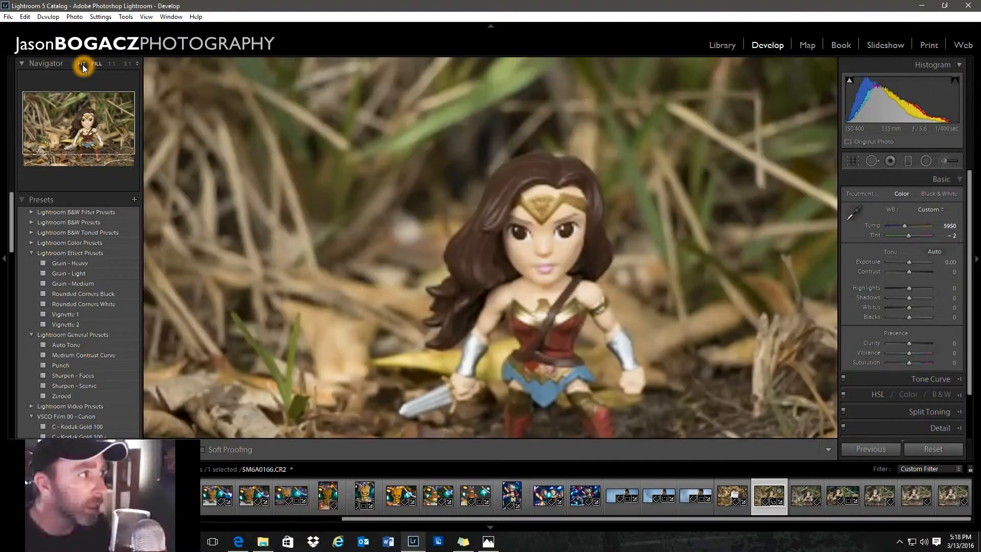
left_click(614, 317)
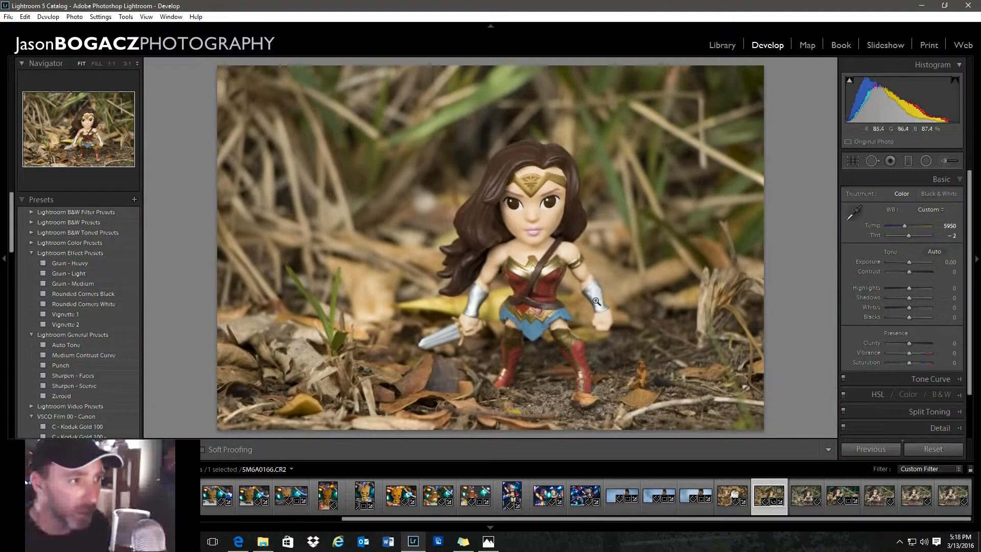
left_click(884, 299)
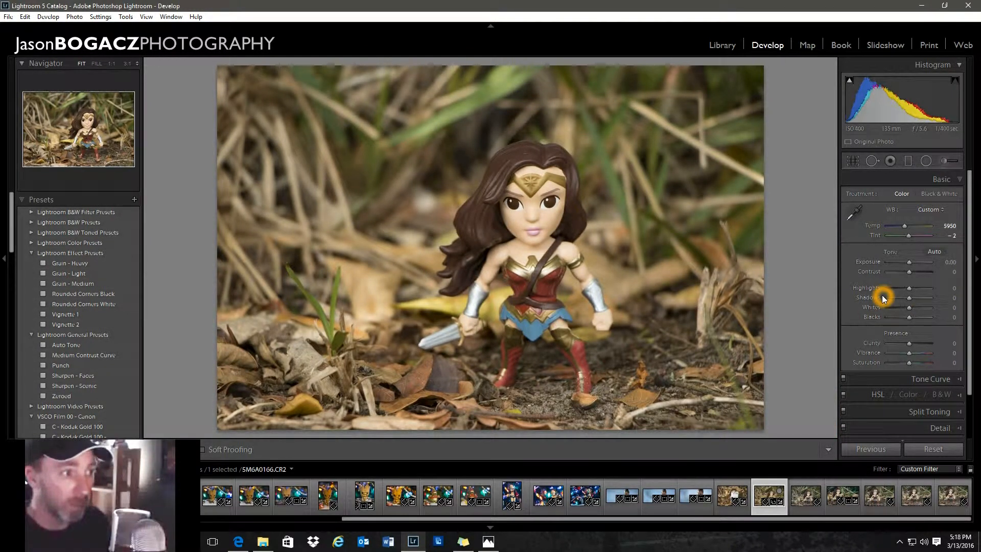
left_click(851, 220)
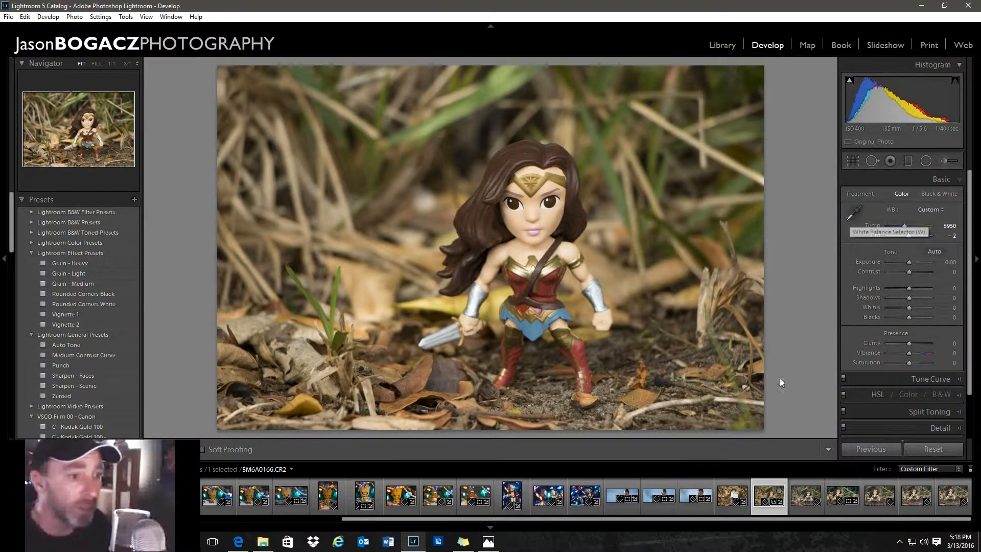
left_click(944, 448)
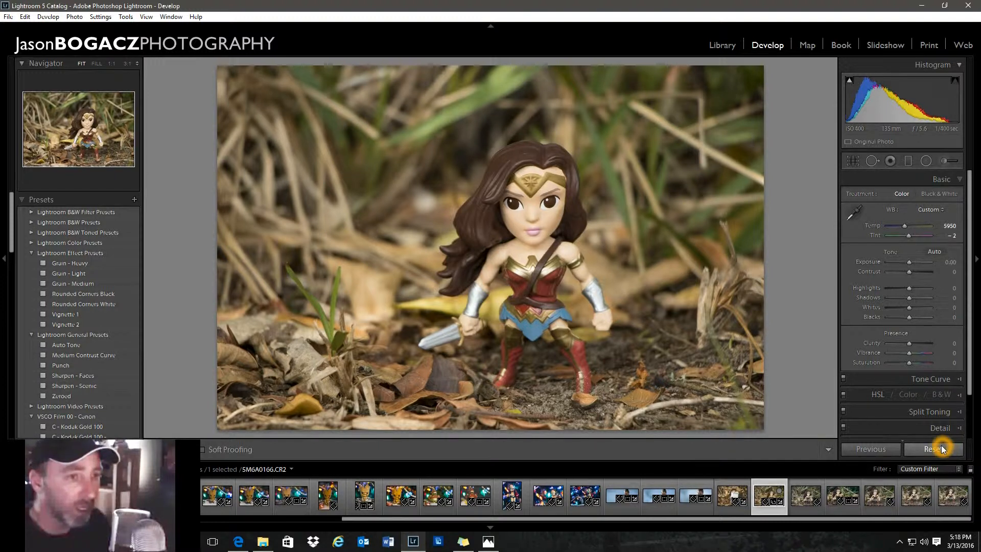
left_click(547, 207)
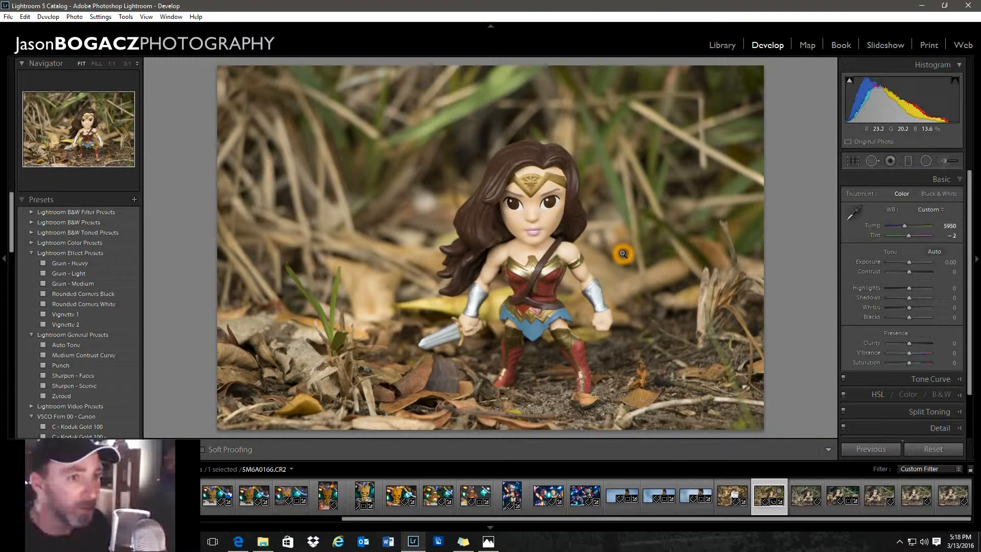
left_click(605, 261)
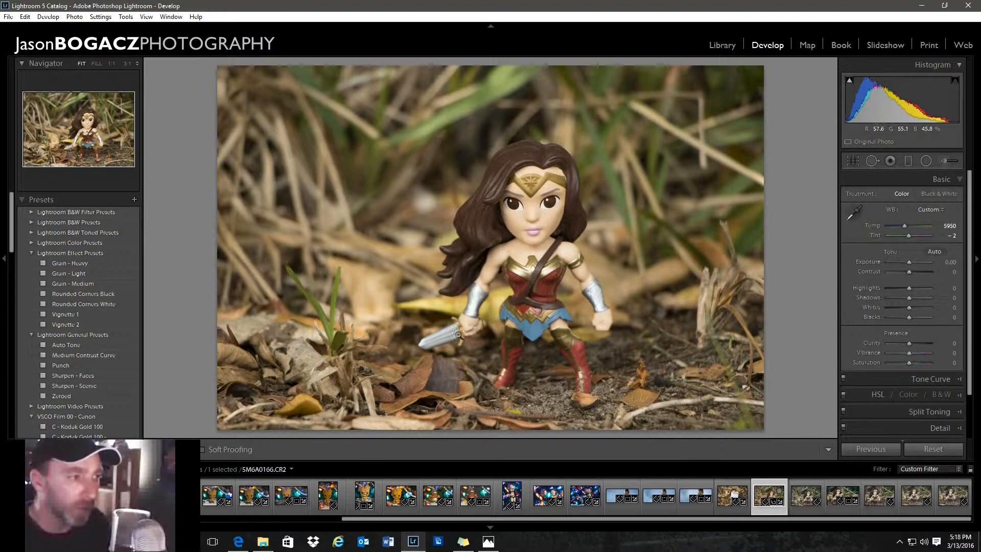
Step: Set the white balance by sampling the tip of the figure's silver sword blade with the White Balance Selector
left_click(852, 220)
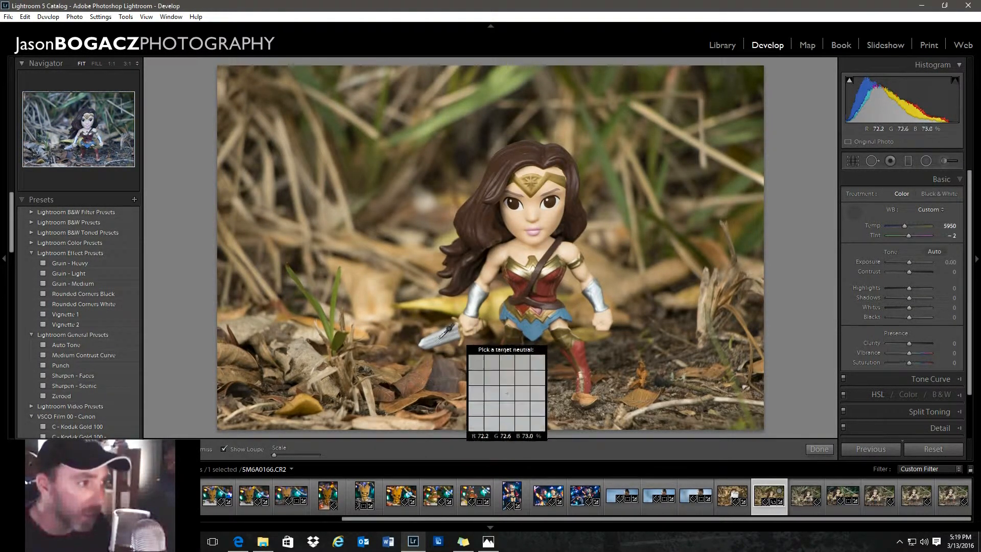
left_click(424, 344)
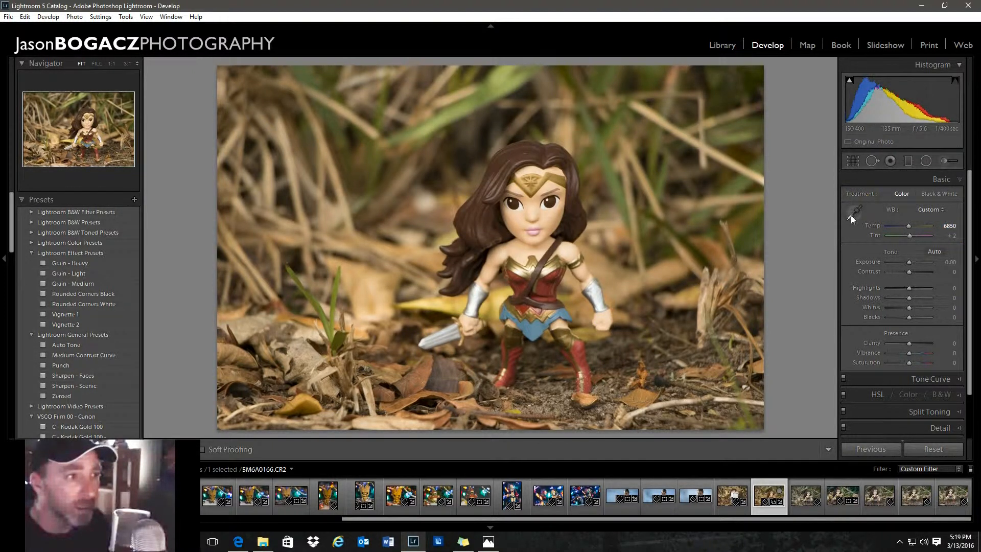
Step: Compare the white balance values with those of the WhiBal card photo SM6A0165.CR2, and return to the figure photo SM6A0166.CR2
left_click(876, 223)
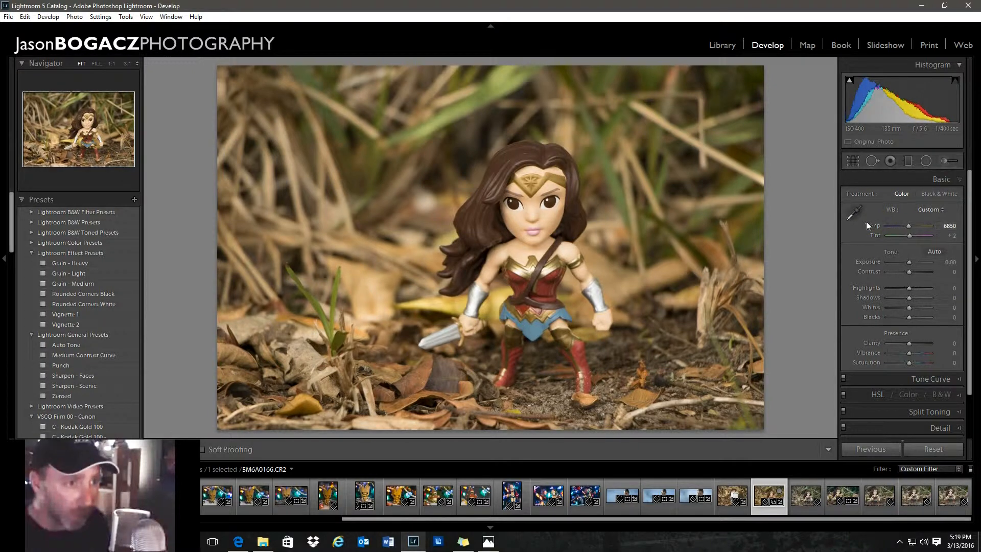
left_click(732, 497)
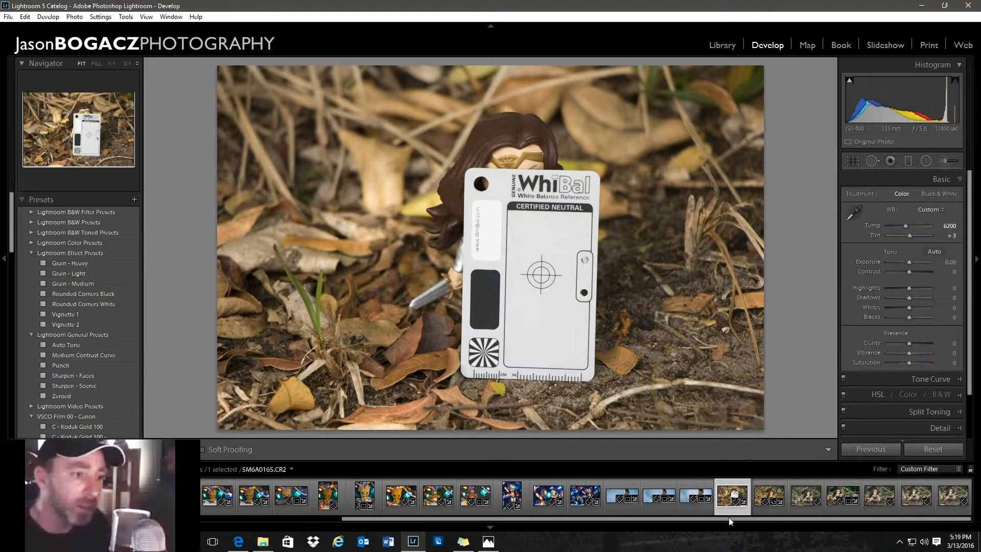
left_click(759, 493)
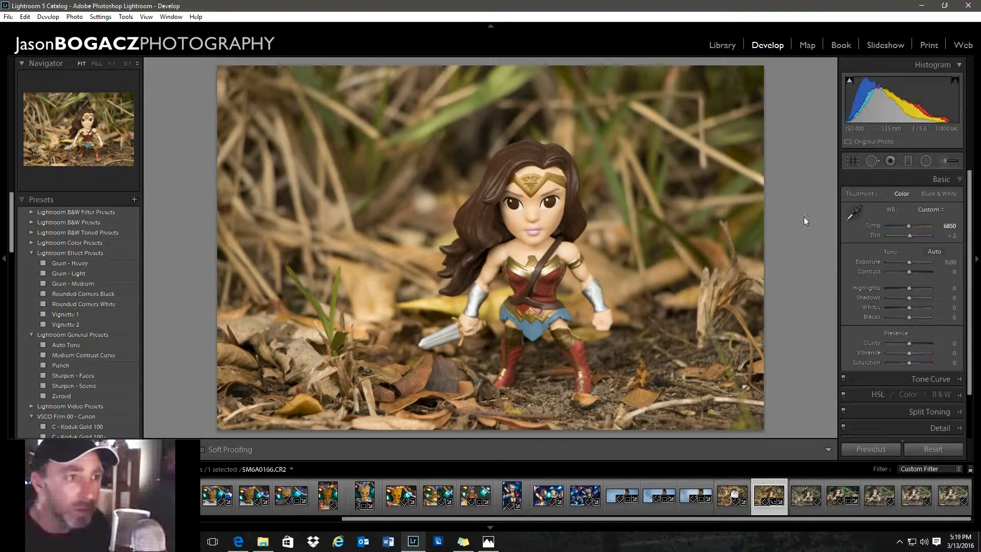
Step: Replace the sword-based white balance by sampling the lower inner white of the figure's left eye at 1:1, and return to the fitted view
left_click(542, 204)
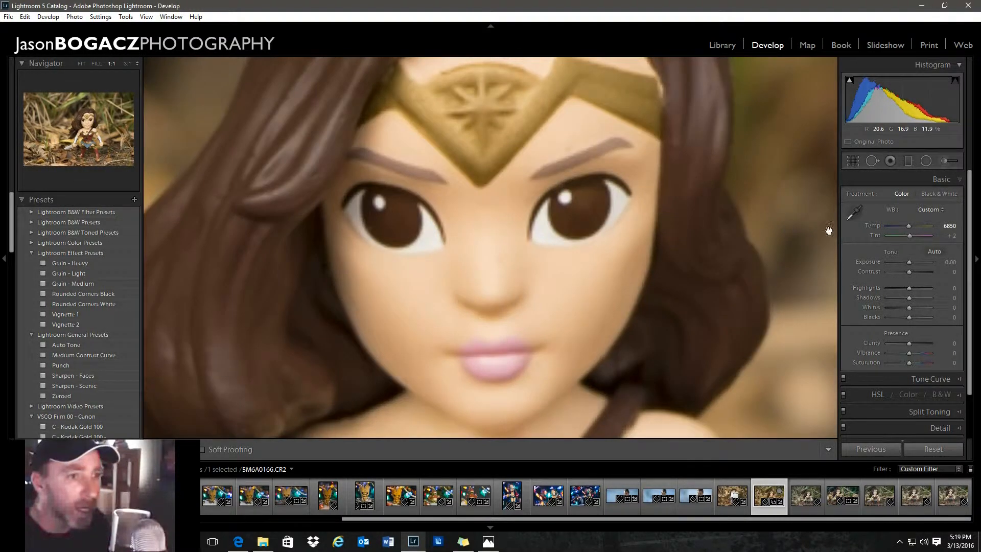
left_click(860, 224)
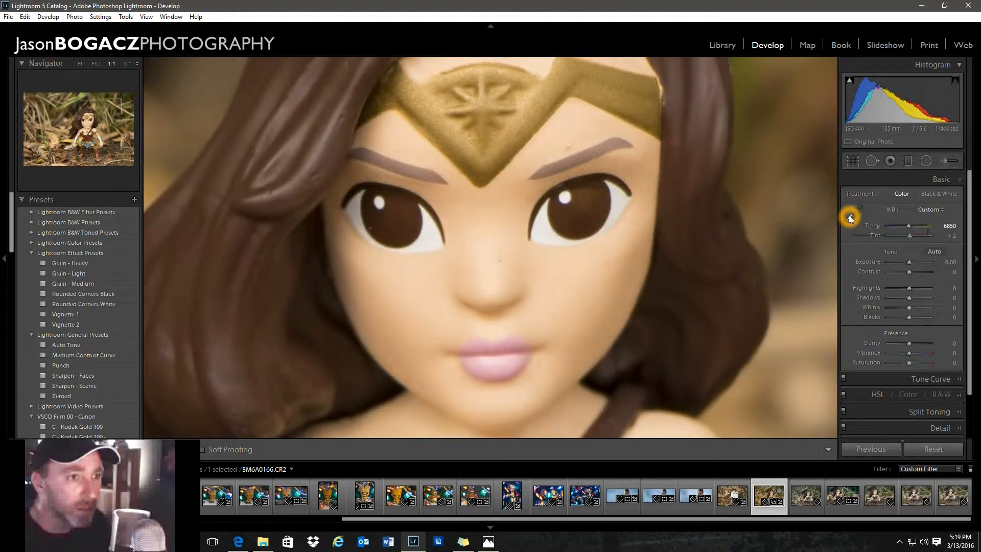
left_click(541, 229)
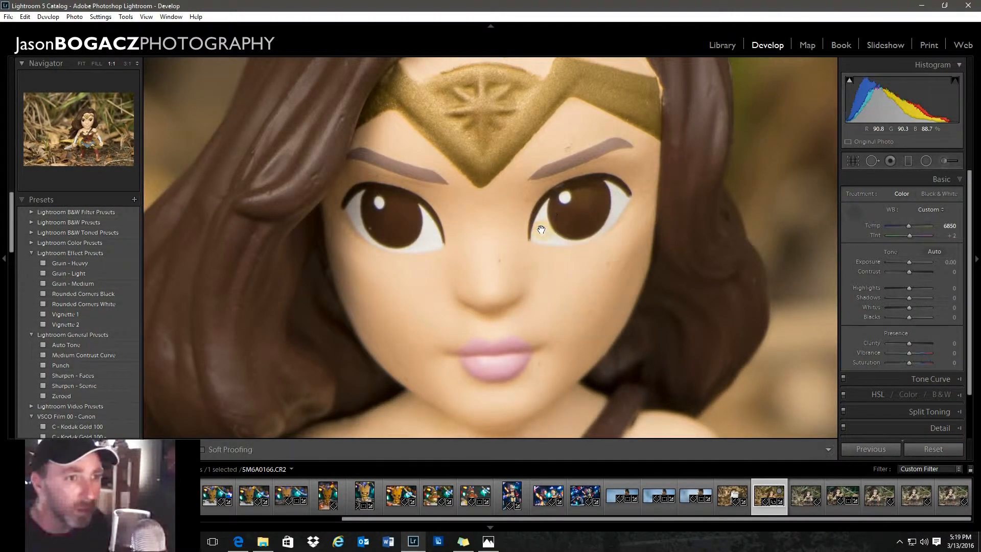
left_click(80, 63)
left_click(79, 62)
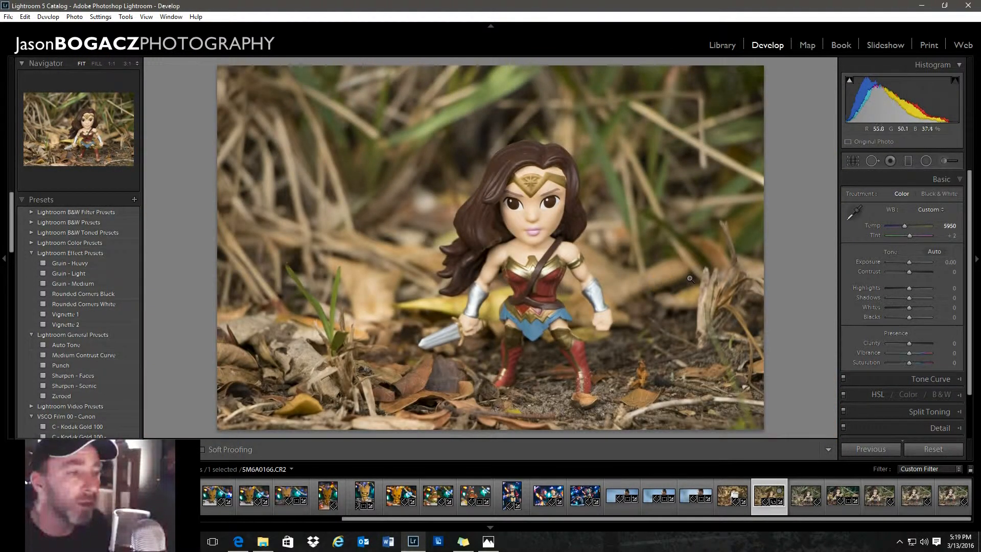
left_click(711, 277)
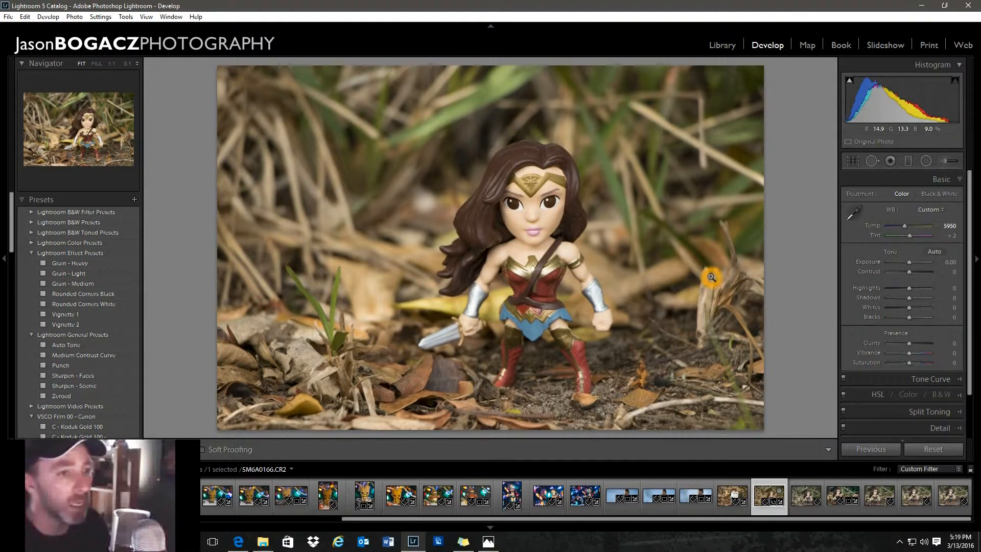